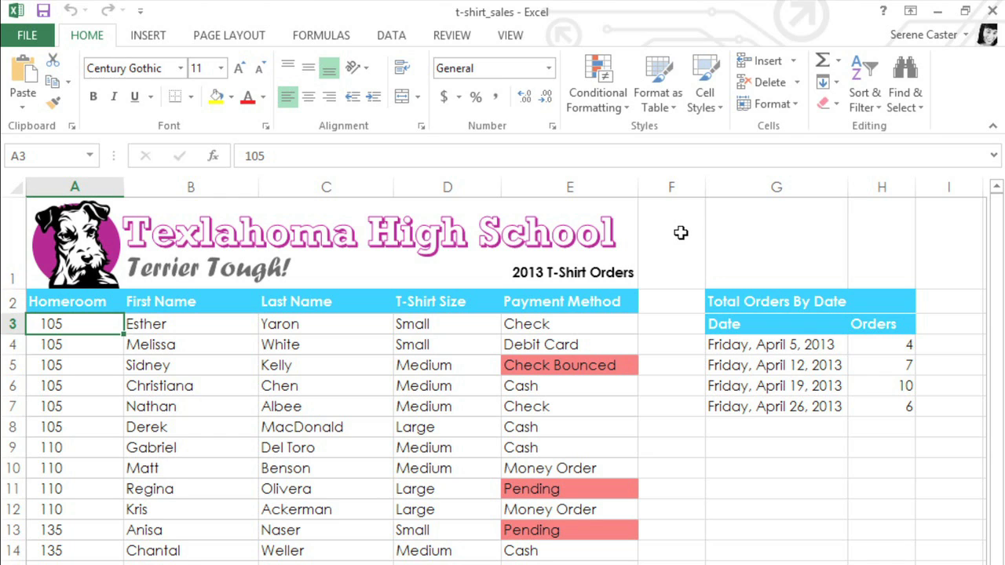
- Check the Sort & Filter options on Home, then bring up the Data tab's sorting tools
left_click(882, 107)
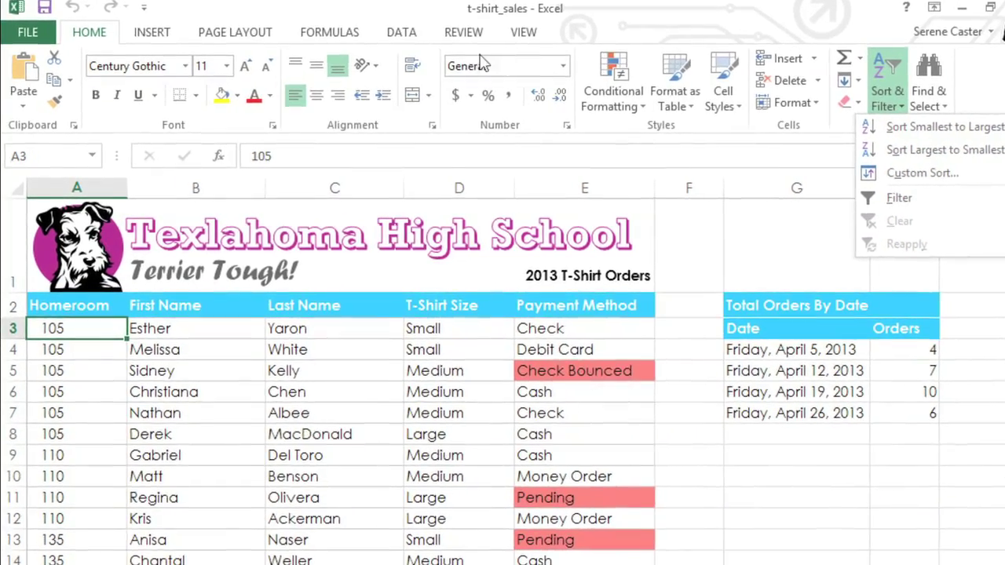
left_click(402, 32)
left_click(401, 32)
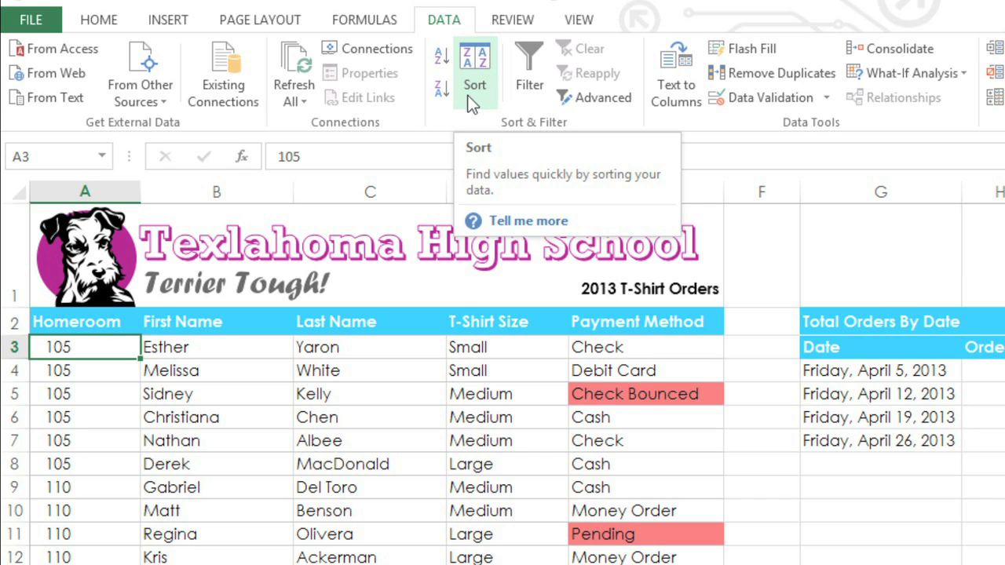
- Sort the order list by Last Name, first A to Z, then Z to A
left_click(395, 317)
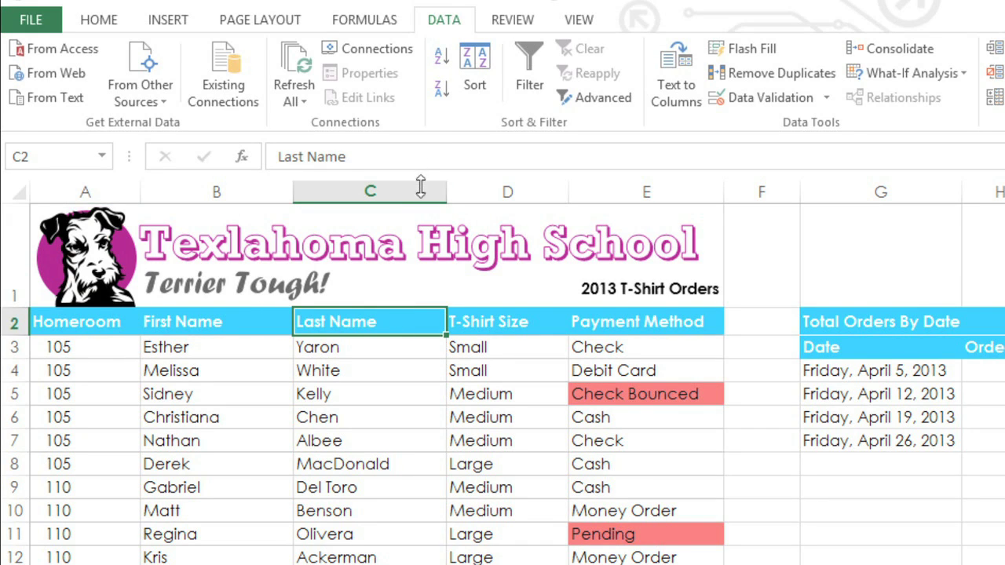
left_click(435, 61)
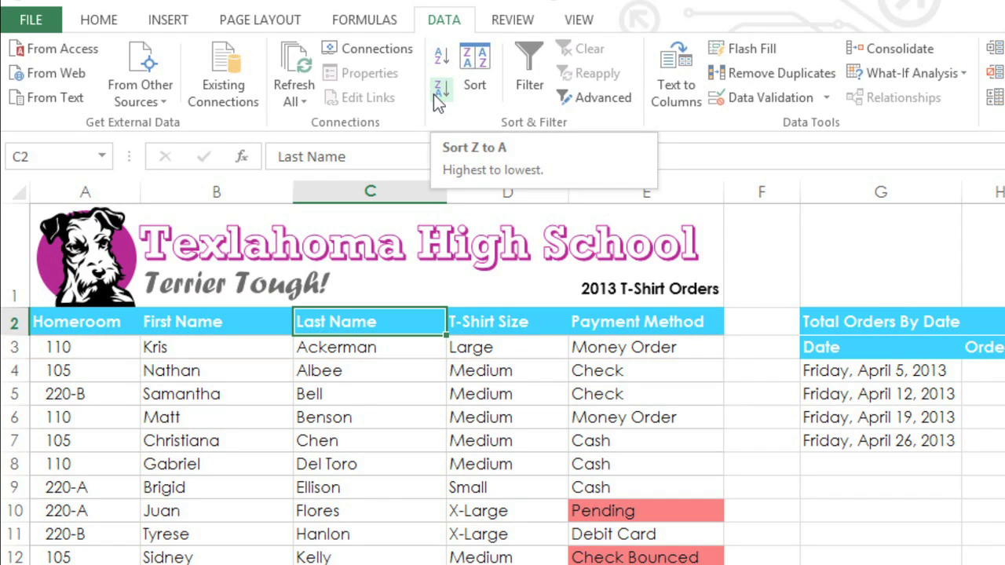
left_click(439, 88)
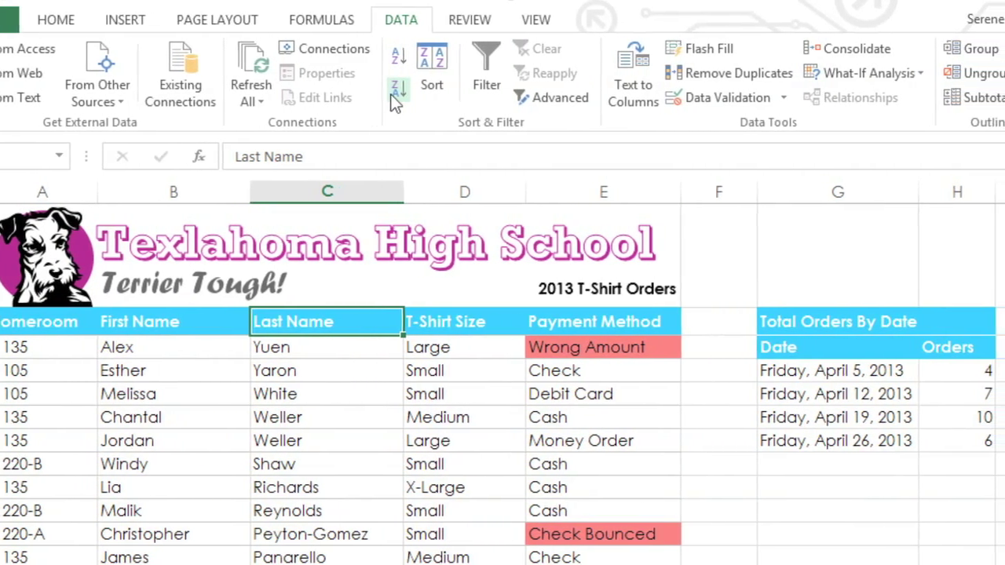
left_click(934, 347)
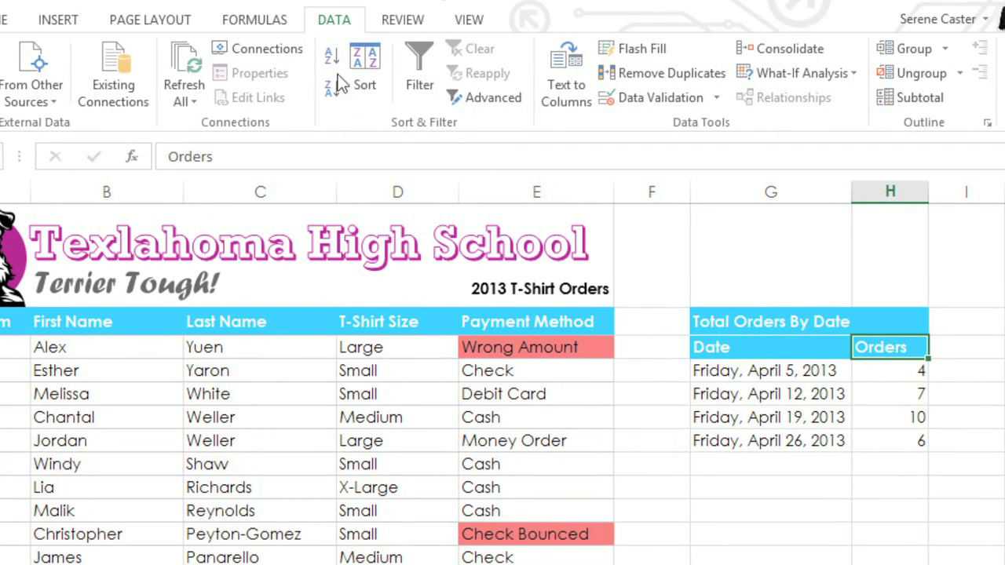
left_click(324, 67)
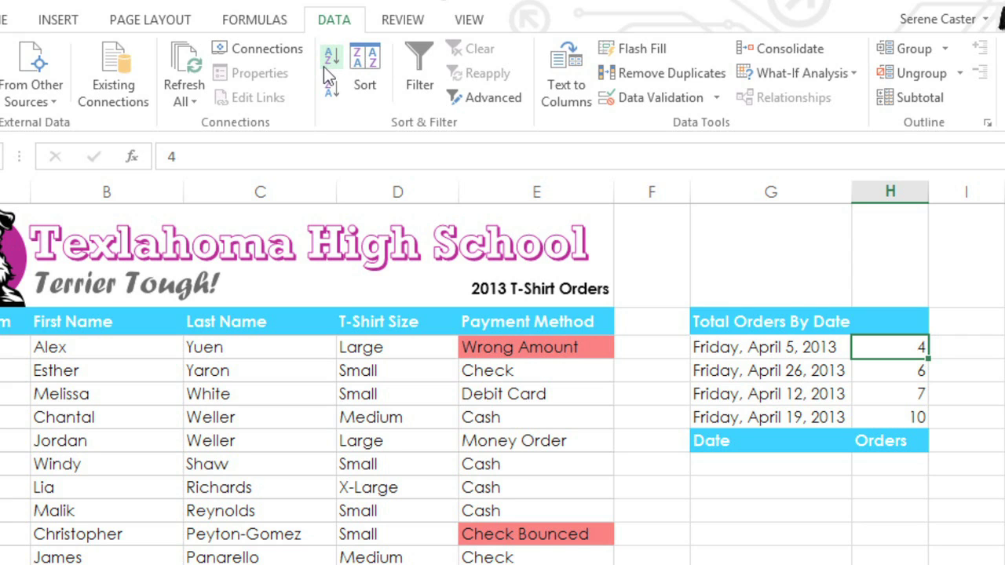
left_click(324, 67)
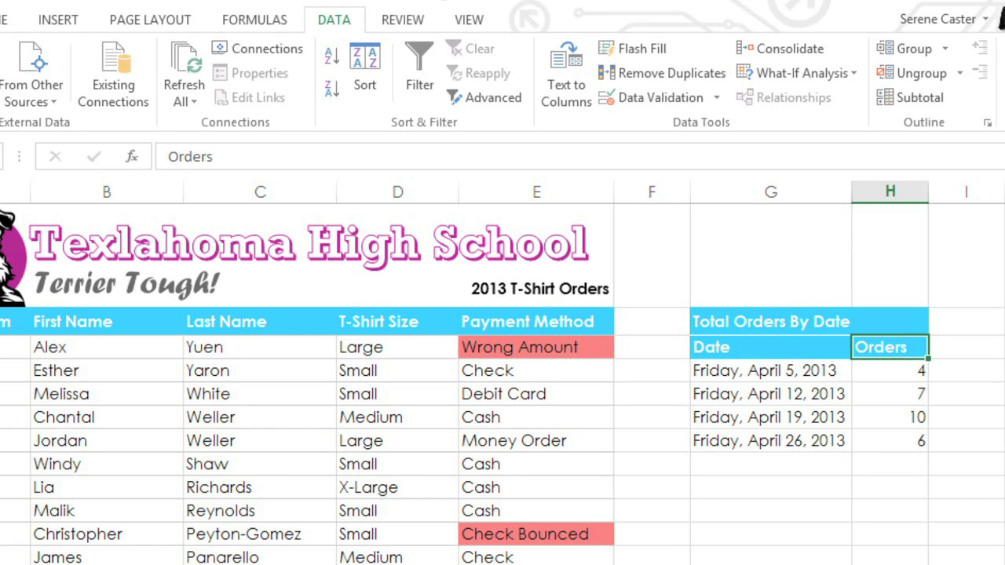
left_click_drag(788, 349, 894, 440)
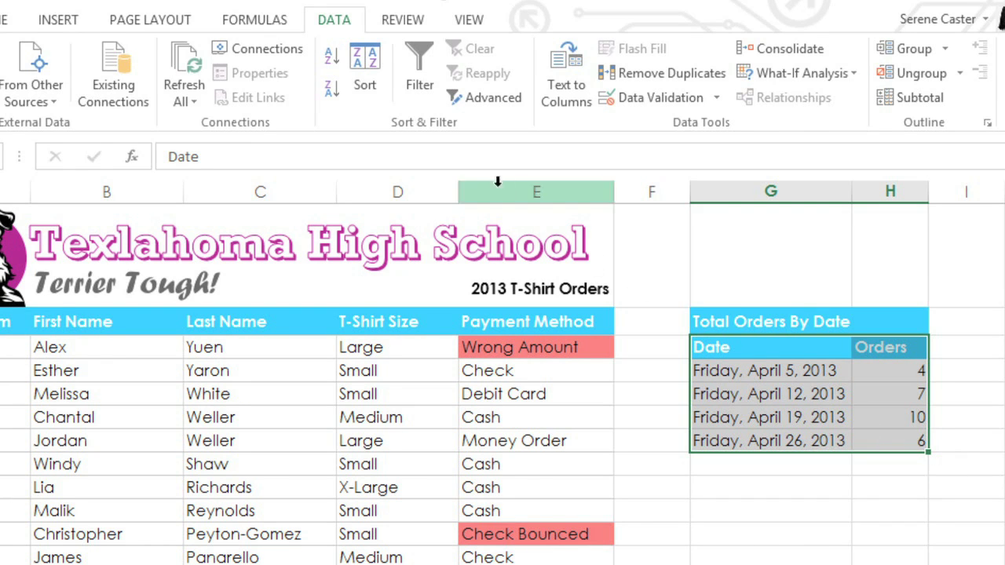
left_click(374, 96)
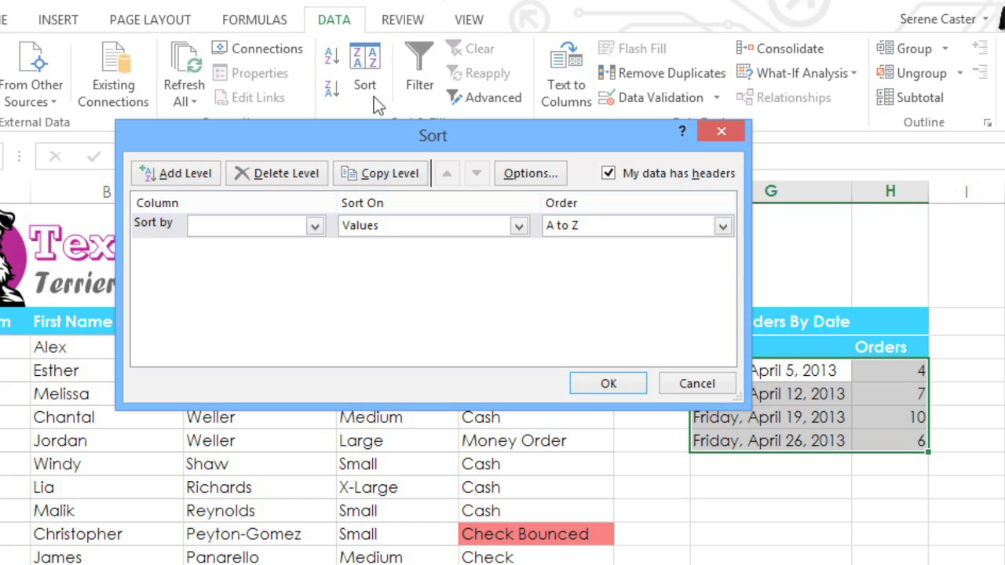
- Sort the Total Orders By Date table by Orders, Largest to Smallest
left_click(263, 224)
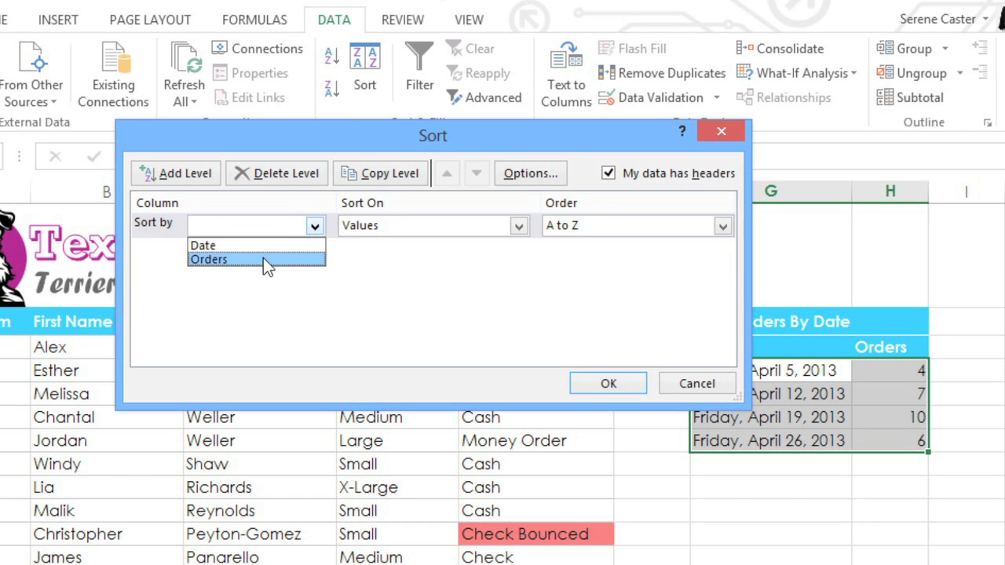
left_click(263, 259)
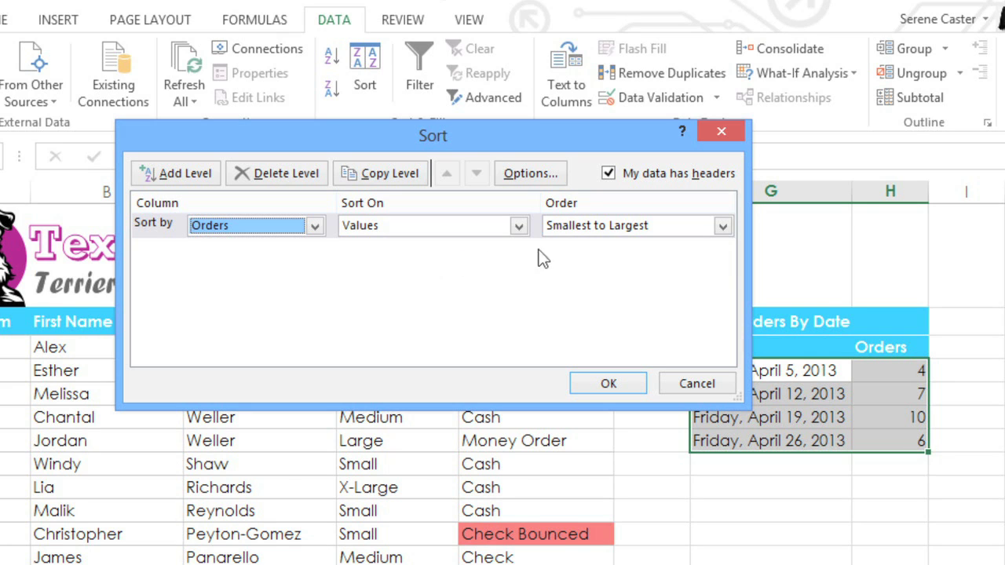
left_click(621, 227)
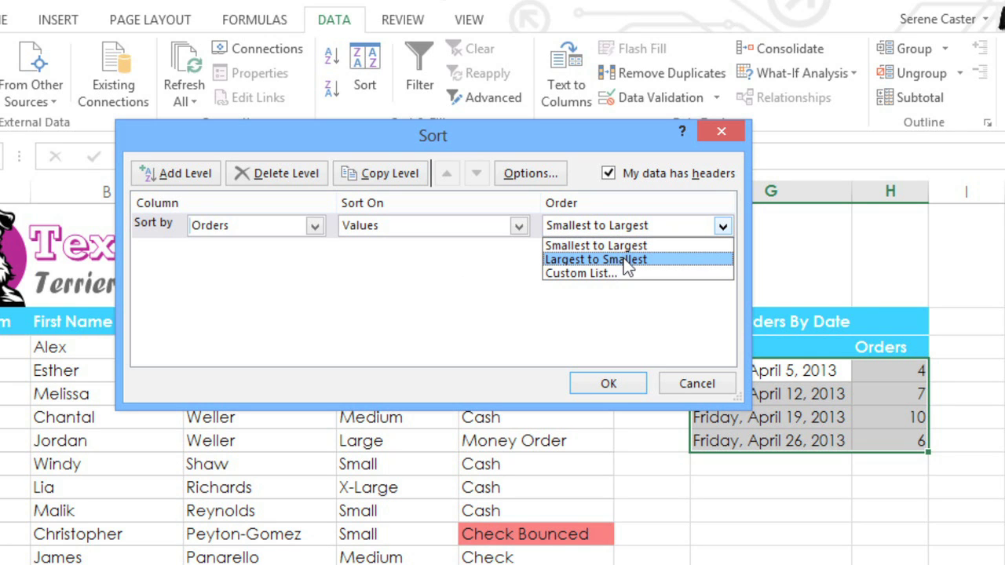
left_click(627, 260)
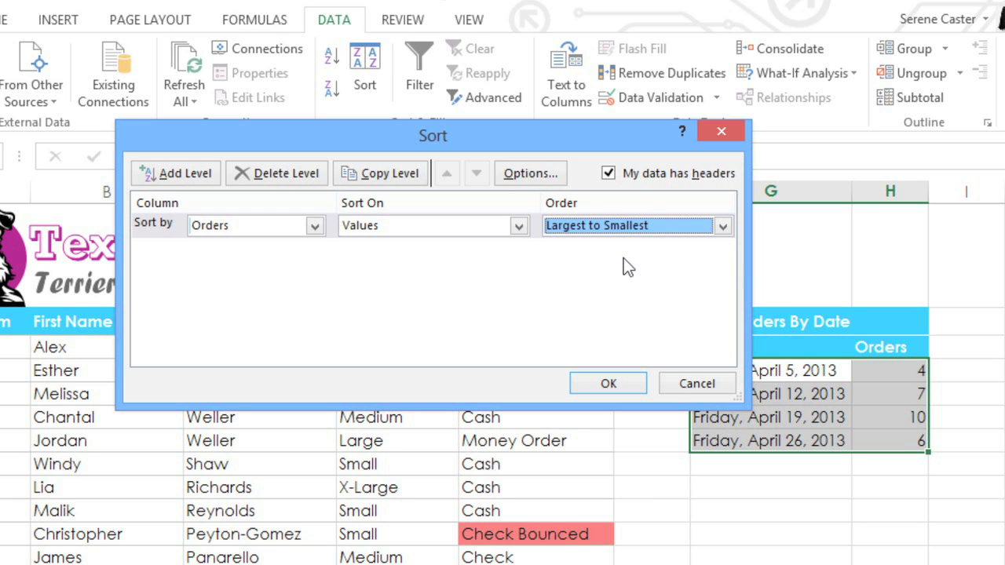
left_click(638, 385)
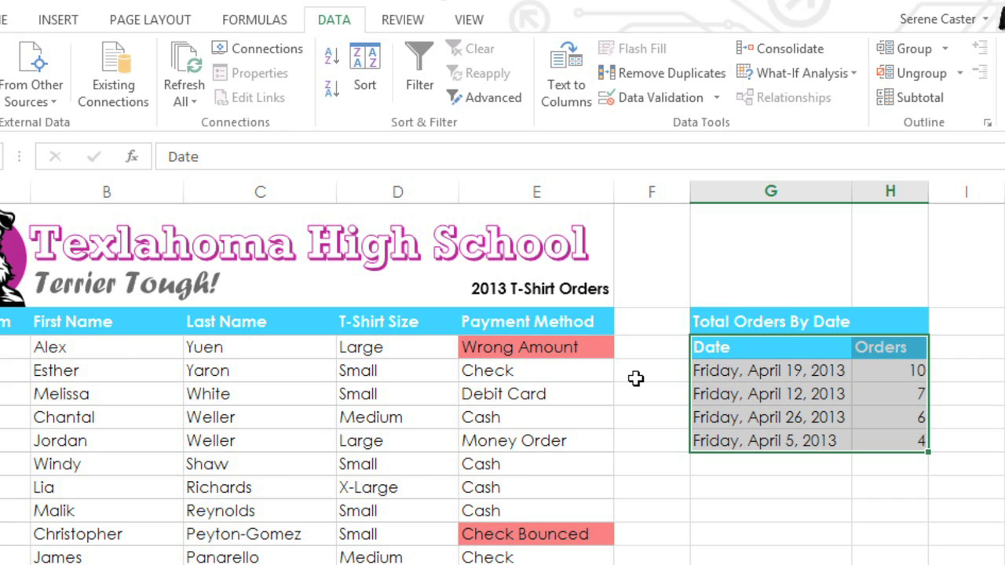
- Sort the orders A to Z by T-Shirt Size and reopen the Sort dialog for them
left_click(441, 323)
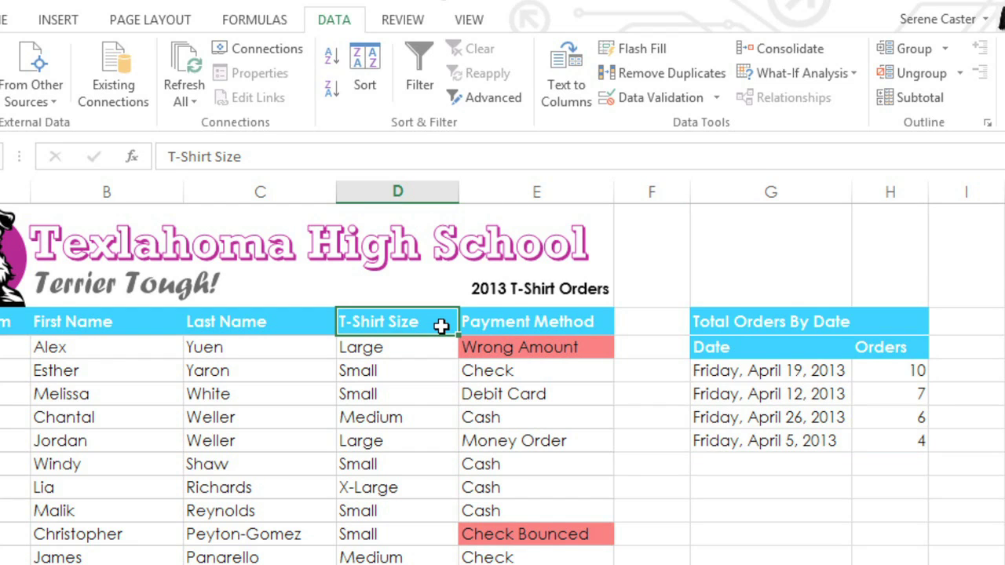
left_click(334, 62)
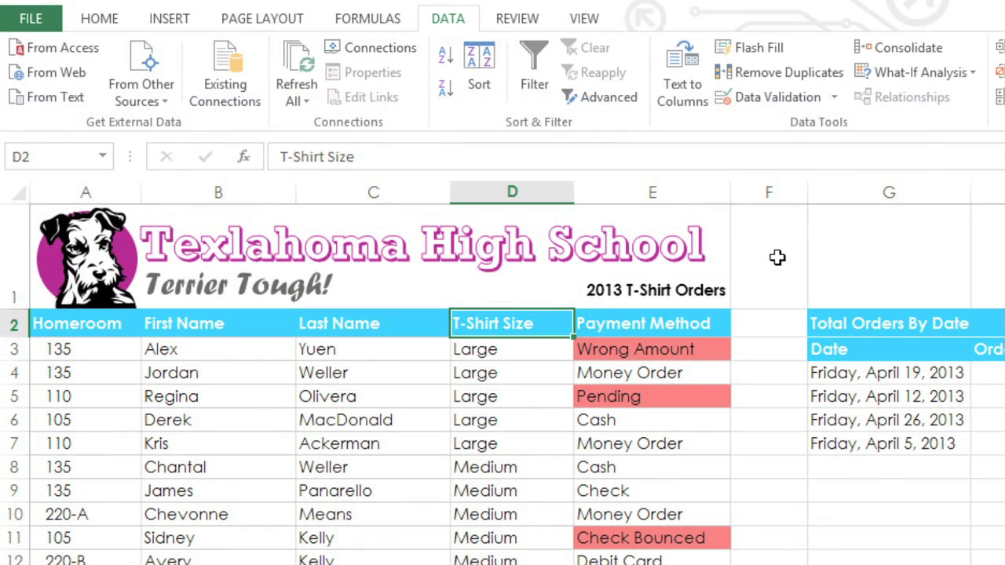
left_click(495, 100)
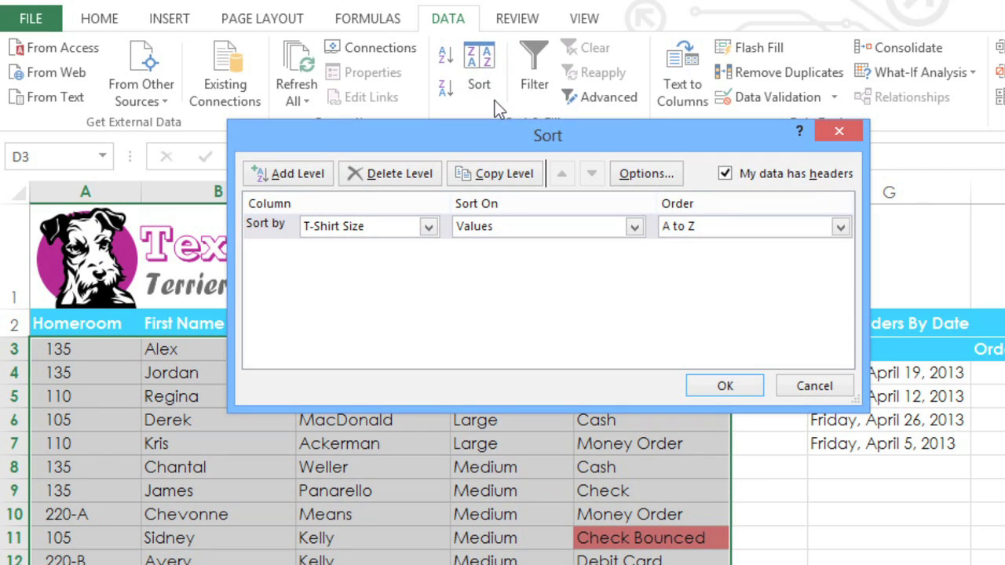
- Choose Custom List as the T-Shirt Size sort order
left_click(726, 224)
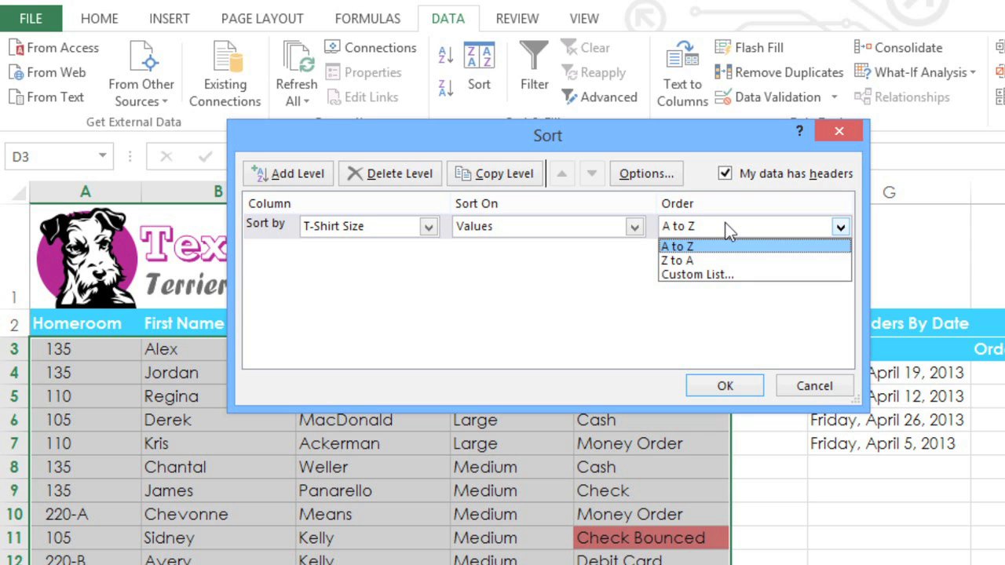
left_click(730, 274)
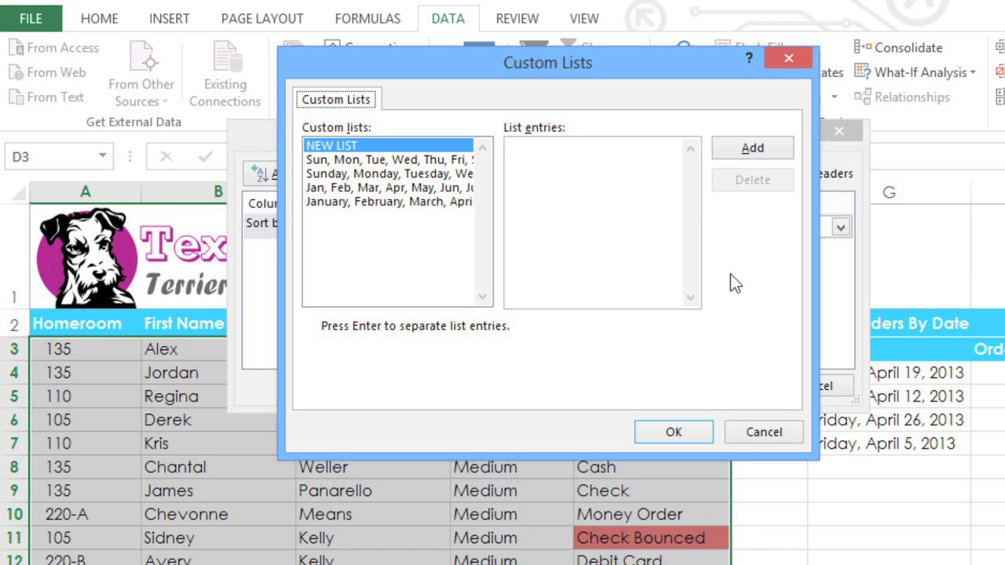
- Create the custom list Small, Medium, Large, X-Large and sort T-Shirt Size by it
left_click(662, 225)
type("Small")
key("Return")
type("Medium")
key("Return")
type("Large")
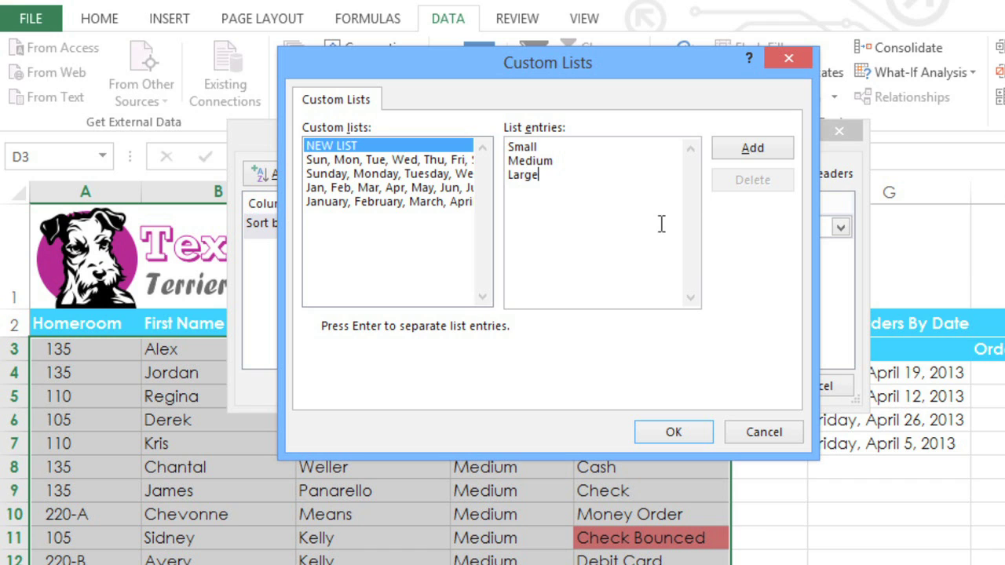
key("Return")
type("X-Large")
left_click(718, 154)
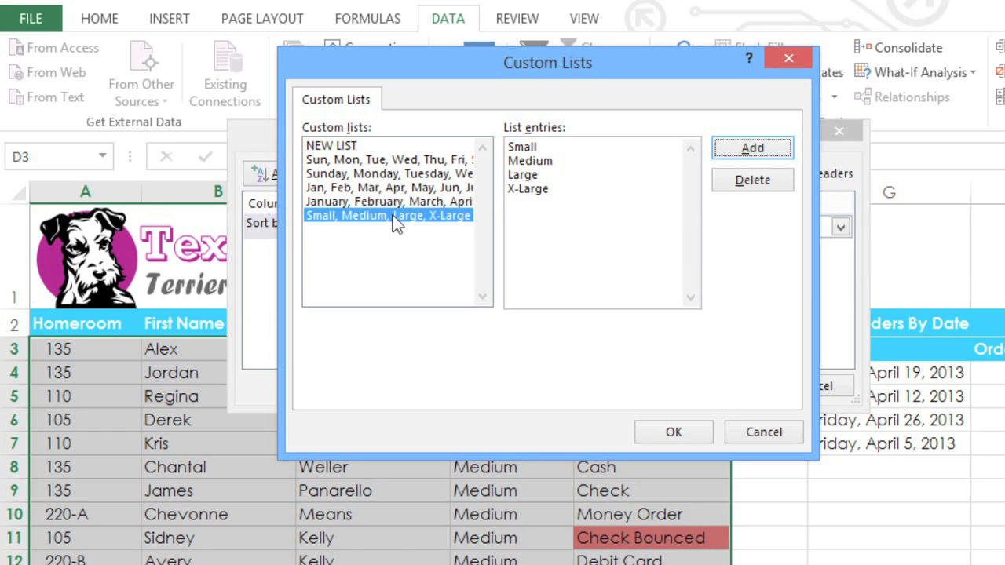
left_click(656, 434)
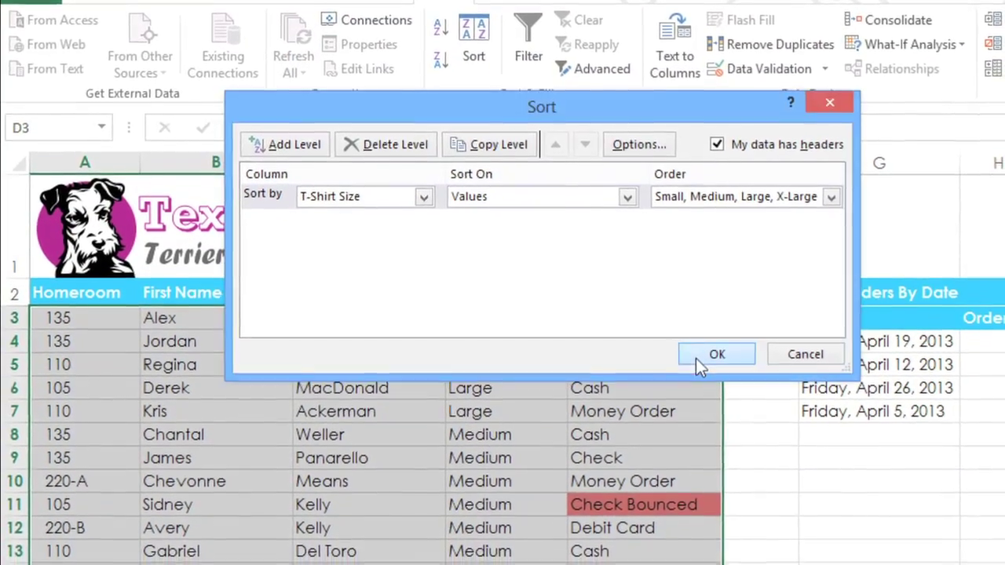
left_click(706, 381)
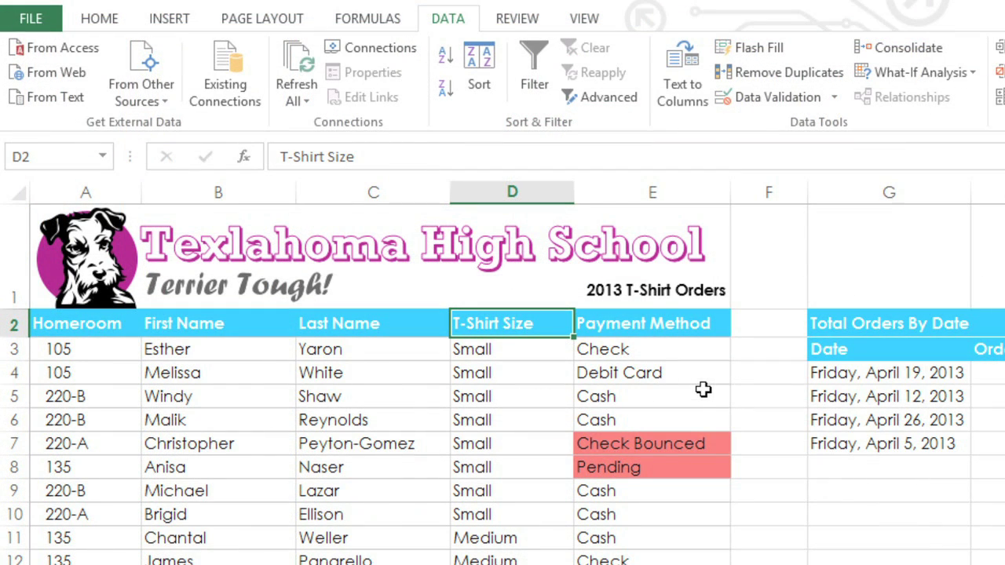
- Reopen the Sort dialog for the size-sorted order list
left_click(480, 101)
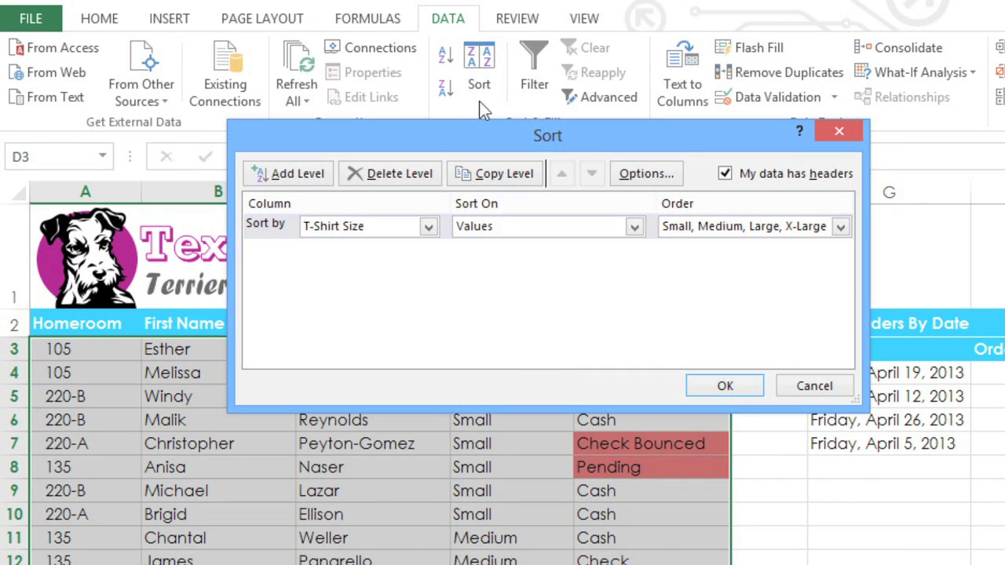
- Add a Then by Homeroom level beneath T-Shirt Size and apply the sort
left_click(291, 174)
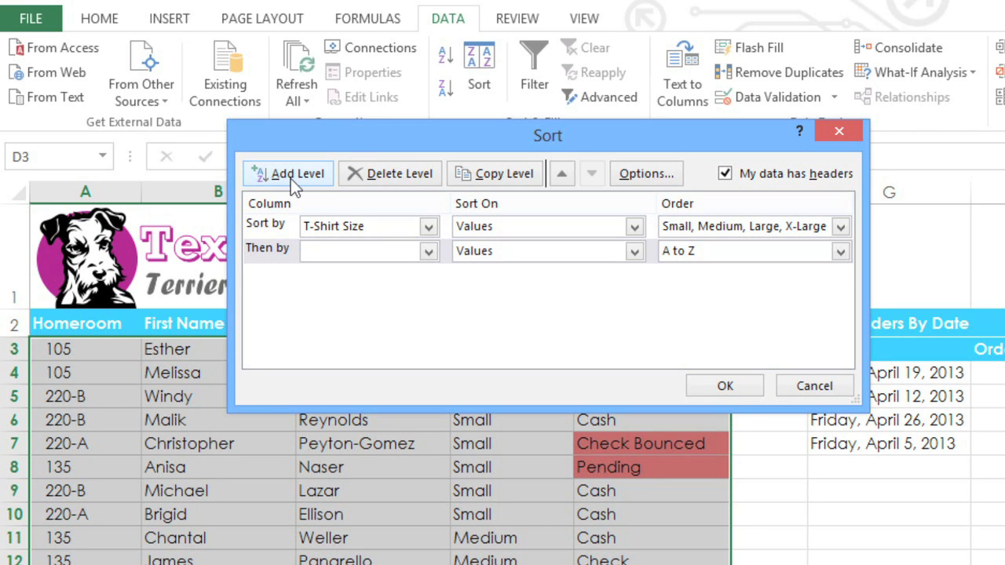
left_click(337, 251)
left_click(342, 273)
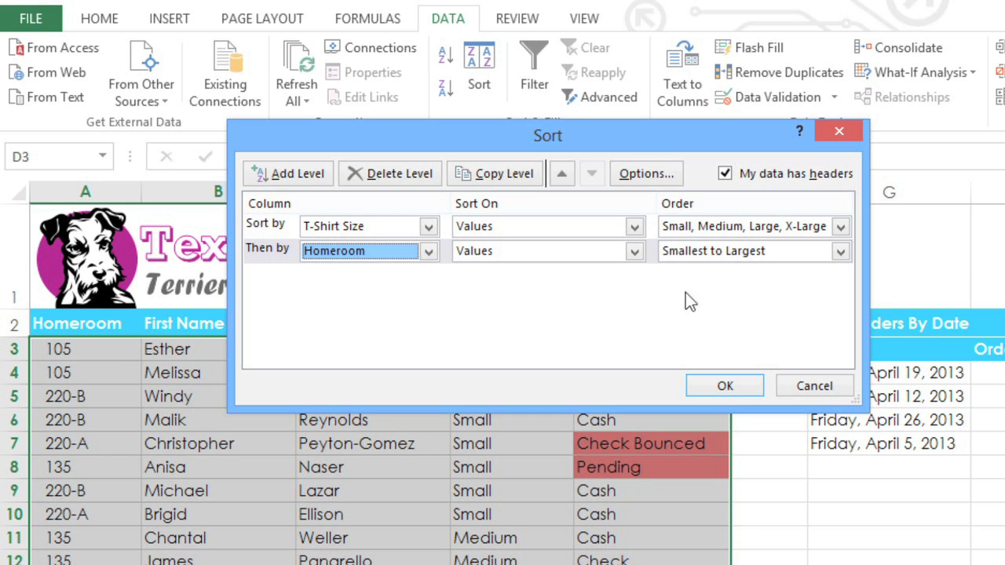
left_click(719, 386)
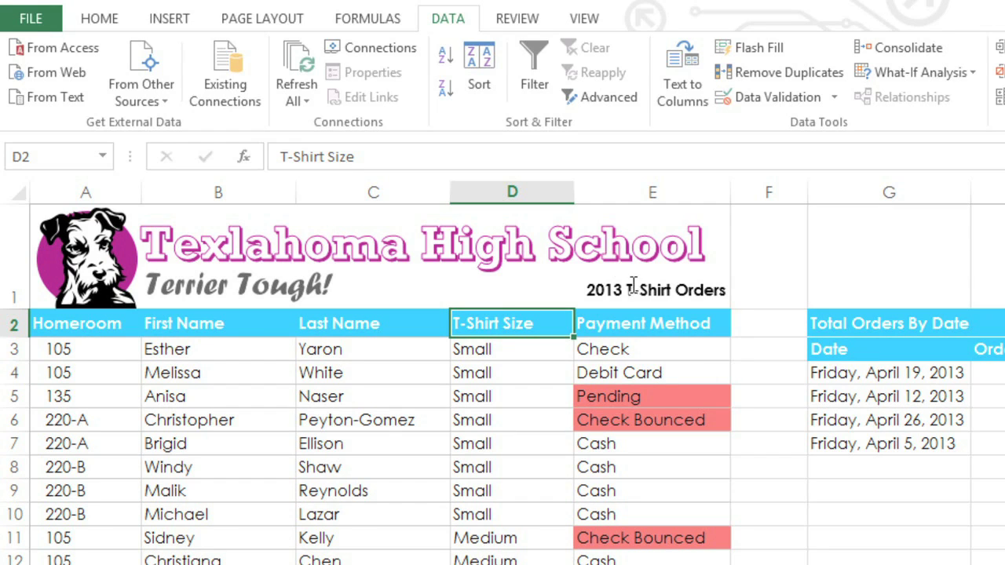
- Move Homeroom ahead of T-Shirt Size as the first sort level and apply it
left_click(475, 99)
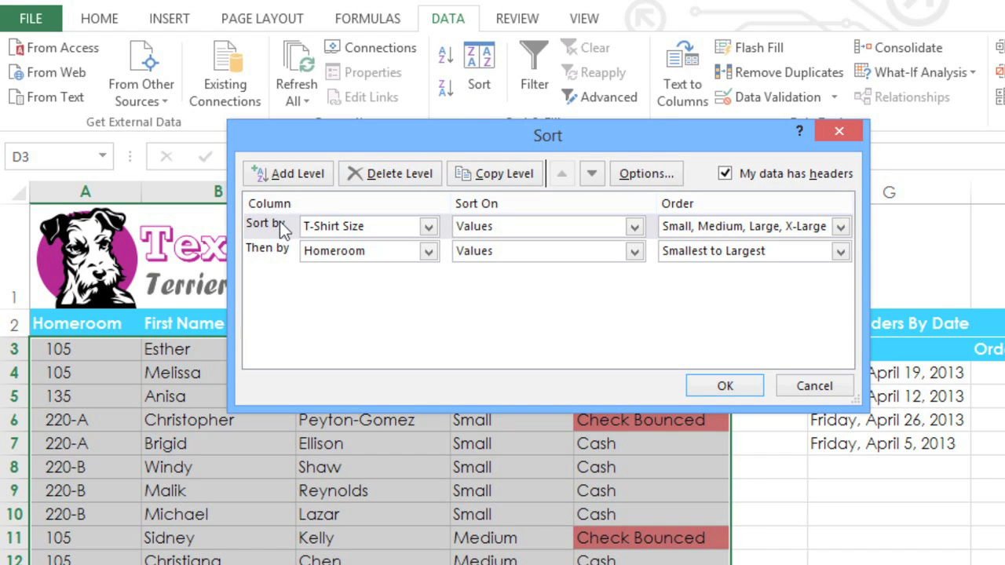
left_click(280, 221)
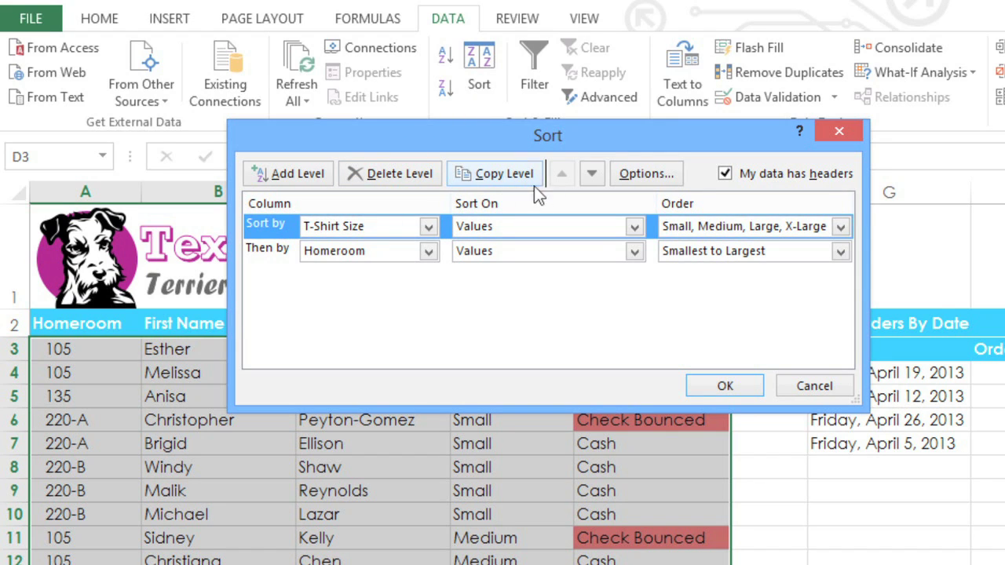
left_click(591, 175)
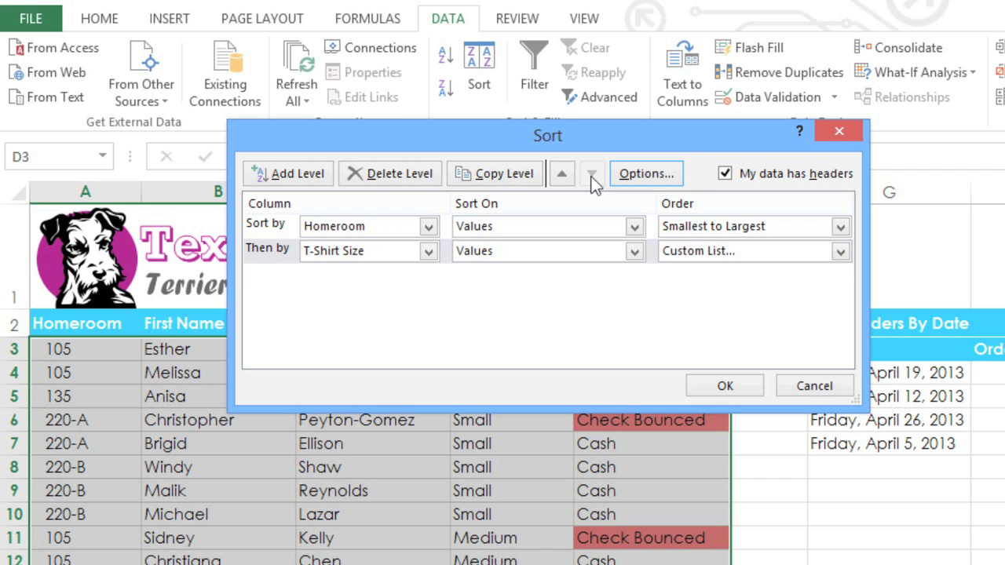
left_click(726, 387)
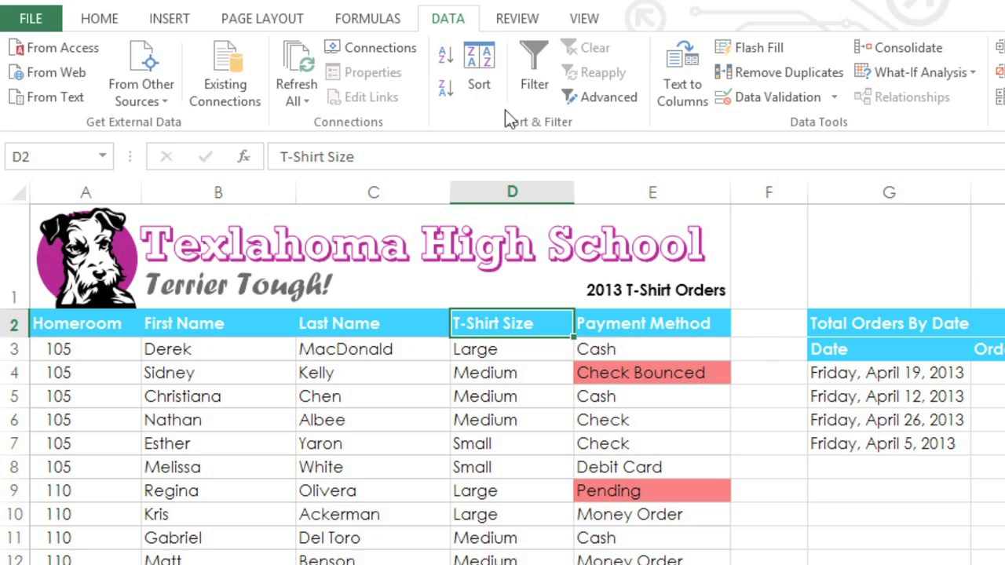
left_click(485, 87)
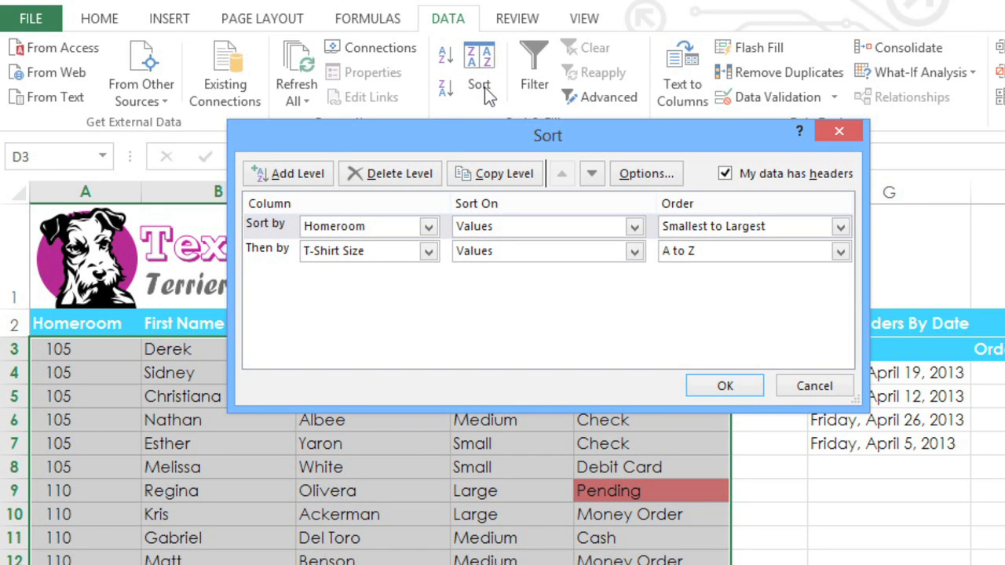
- Add a Payment Method level and move it above Homeroom and T-Shirt Size
left_click(314, 173)
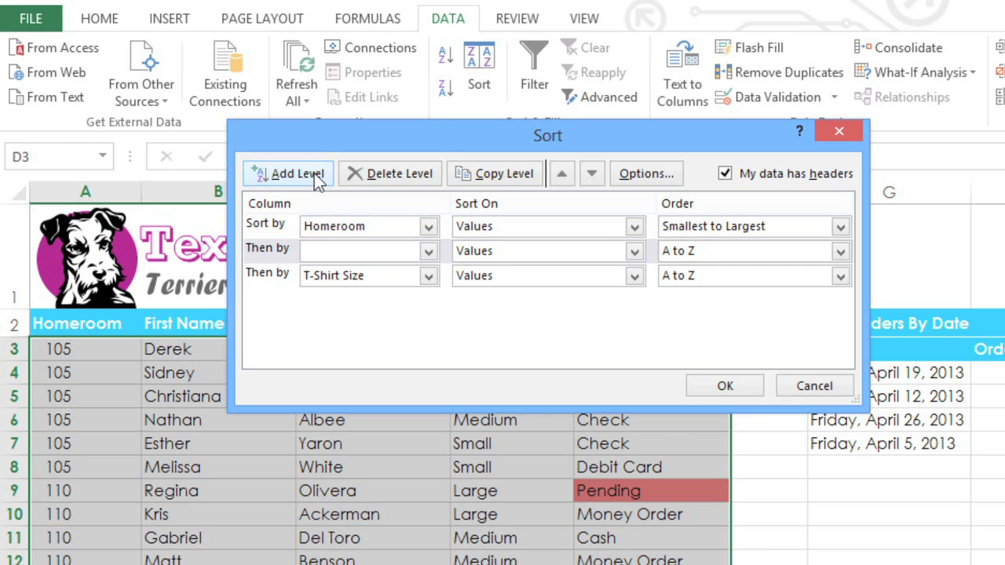
left_click(326, 249)
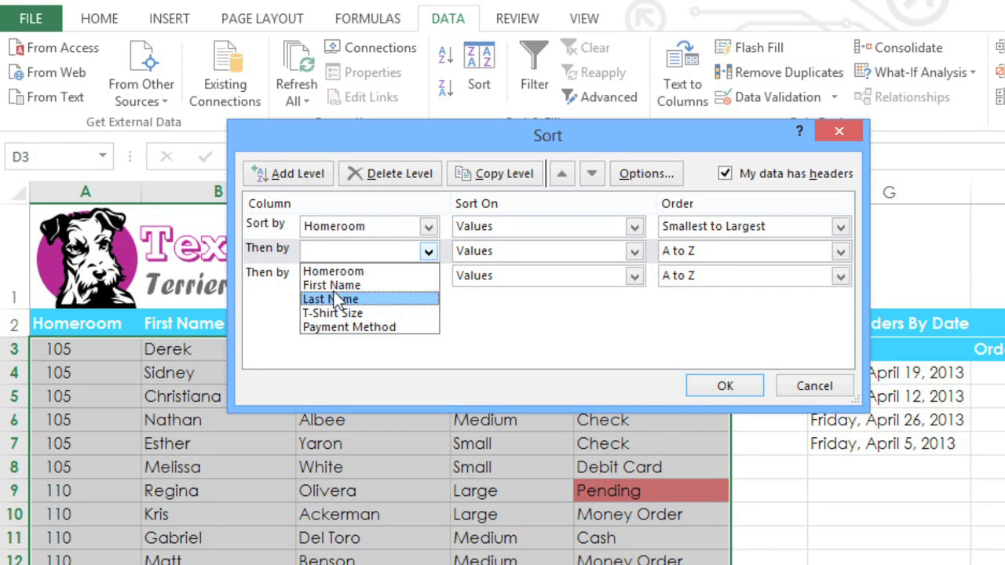
left_click(340, 326)
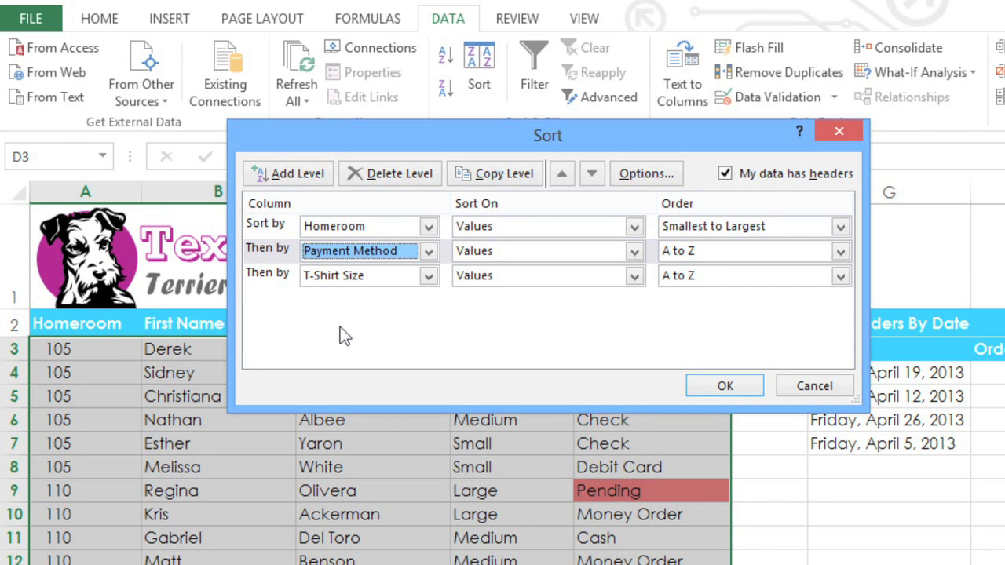
left_click(566, 175)
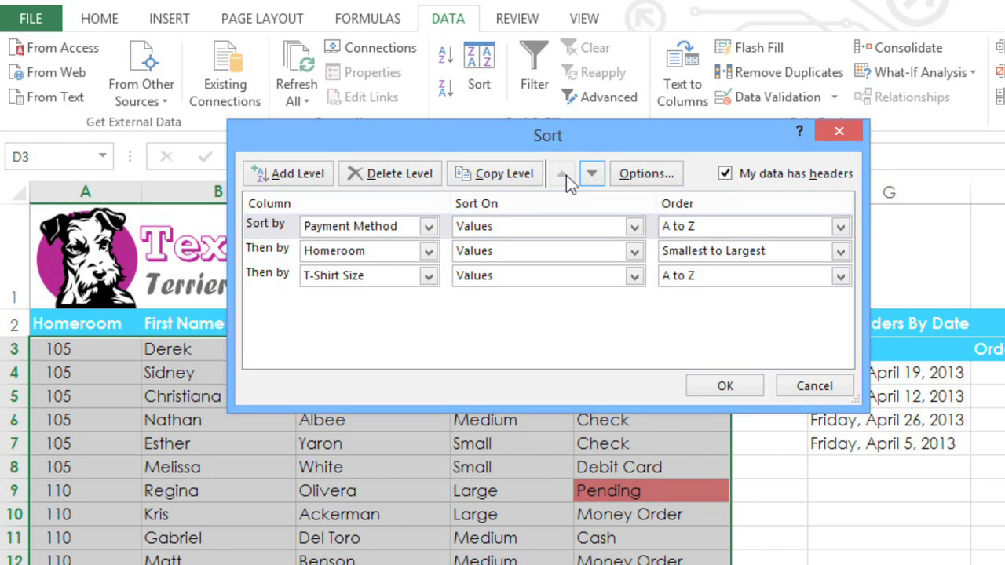
left_click(548, 231)
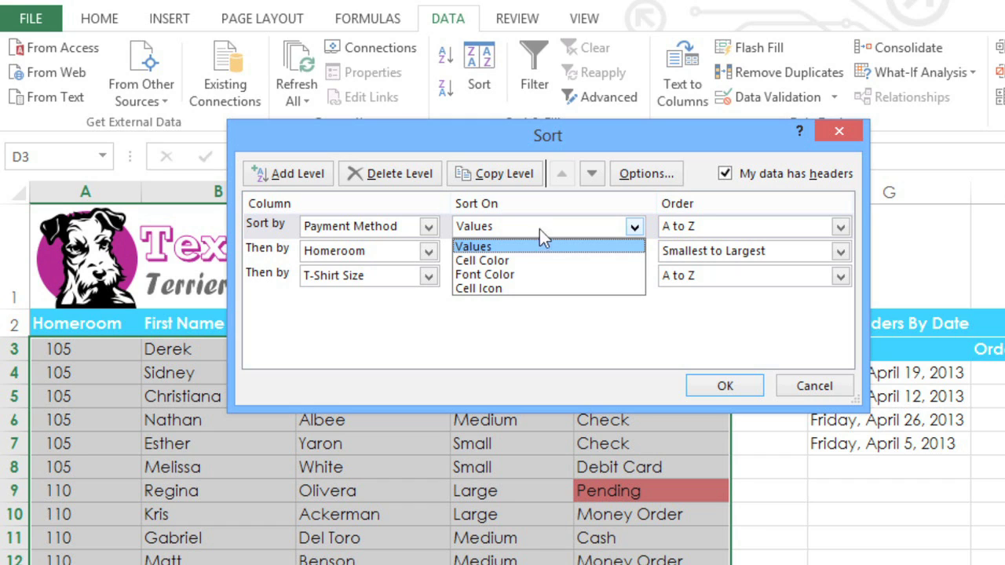
- Sort Payment Method by cell color with red-filled cells on top, keeping the homeroom and size levels
left_click(516, 260)
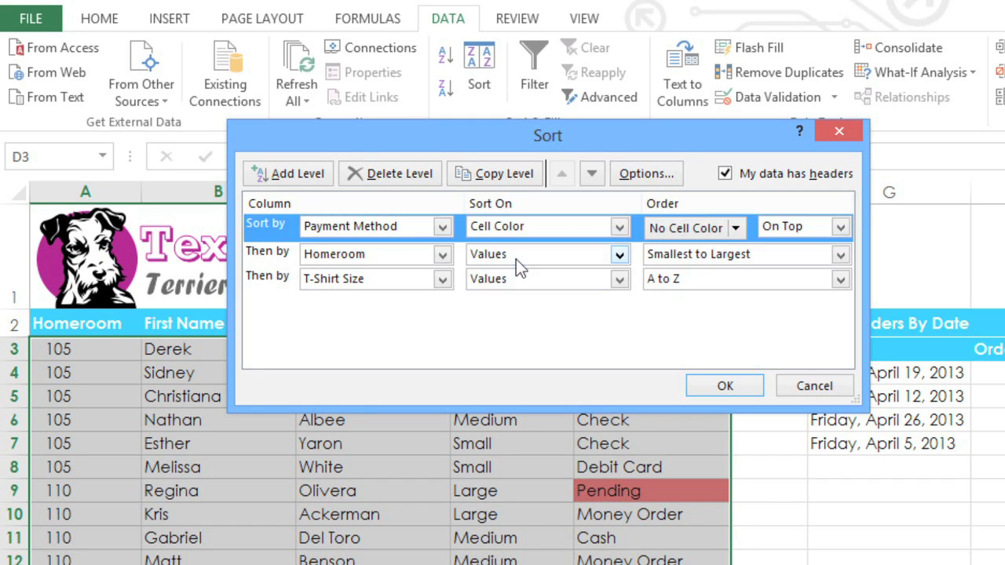
left_click(738, 232)
left_click(736, 228)
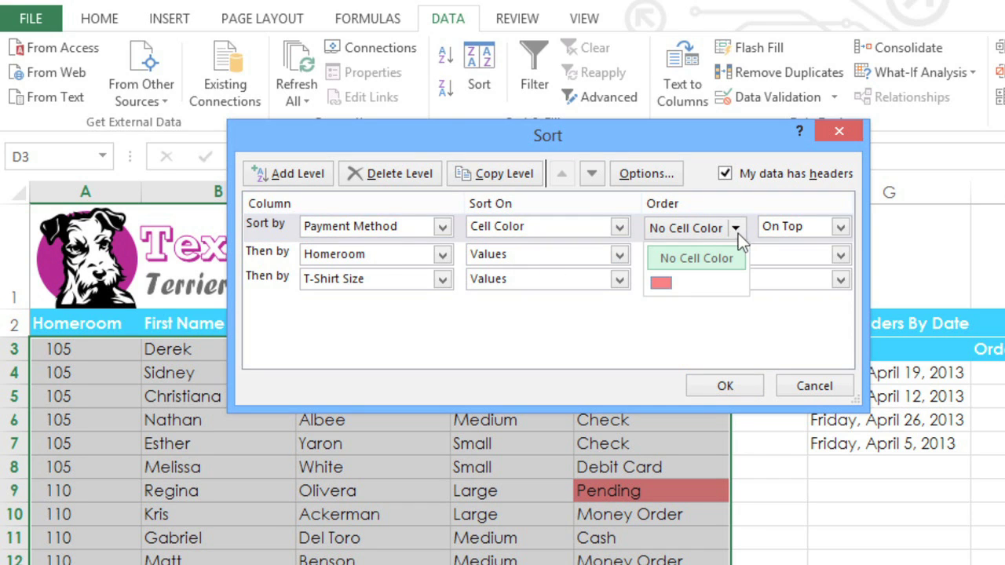
left_click(662, 285)
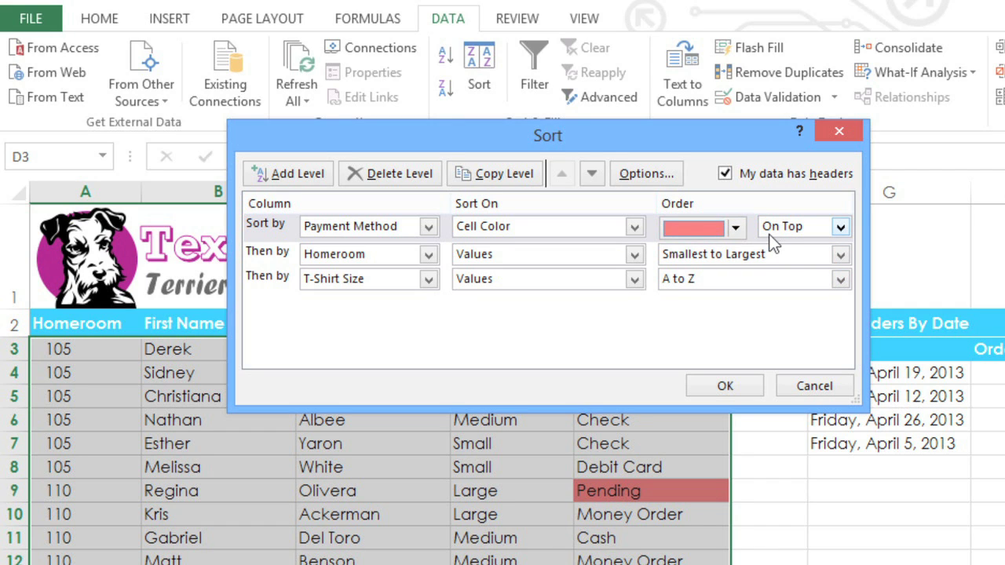
left_click(719, 387)
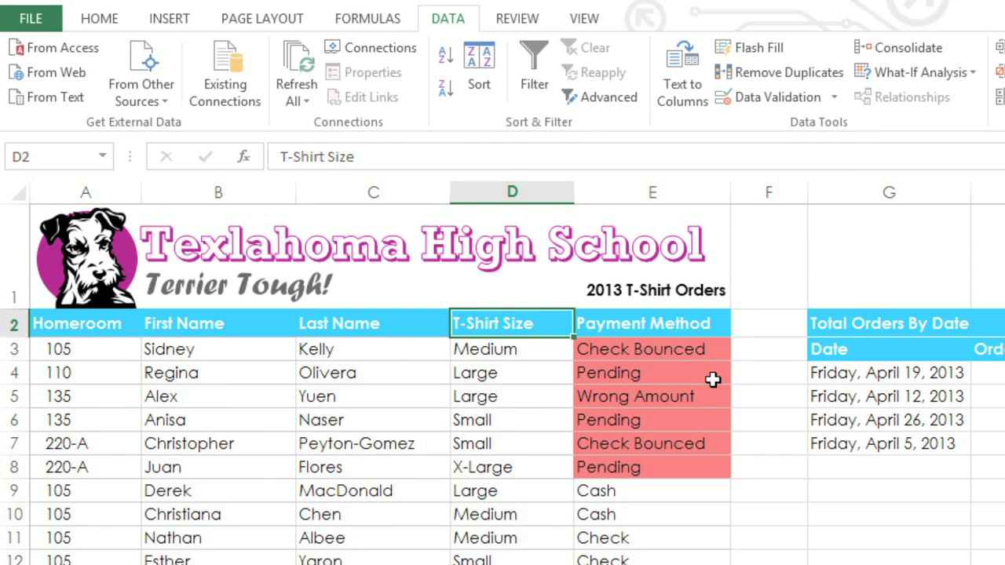